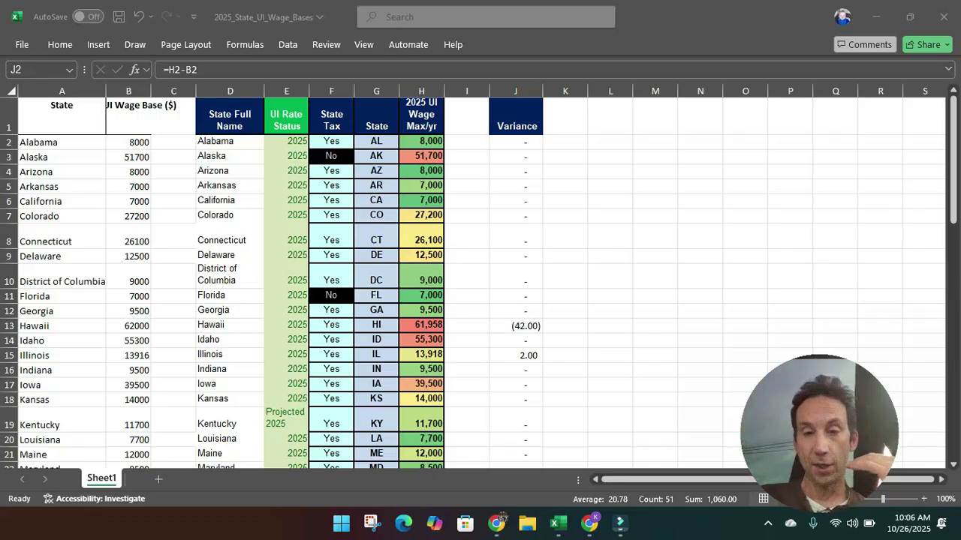
Review the =H2-B2 Variance results, where only Hawaii and Illinois show nonzero differences
mouse_move(590, 525)
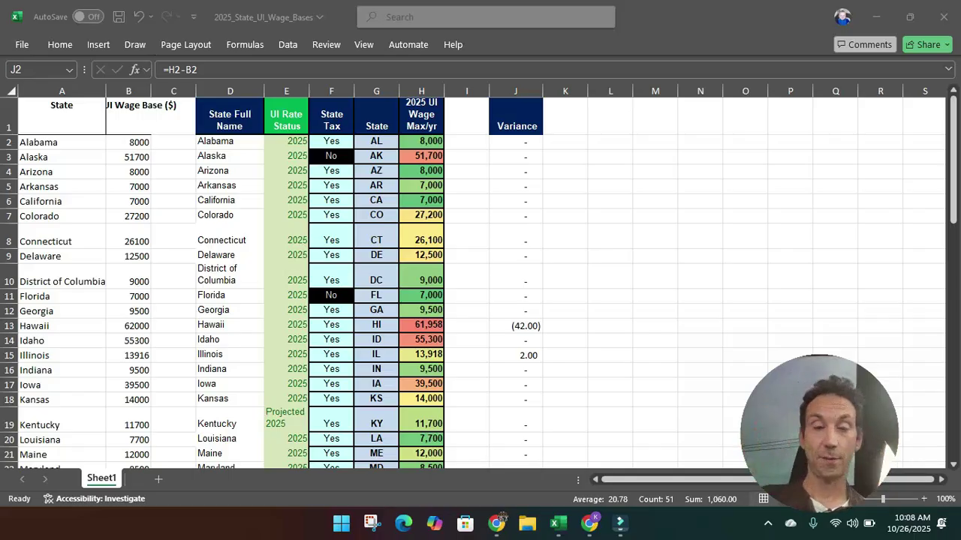
Switch to the AI Payroll 2025 workbook and view its Daily Entry sheet
mouse_move(557, 525)
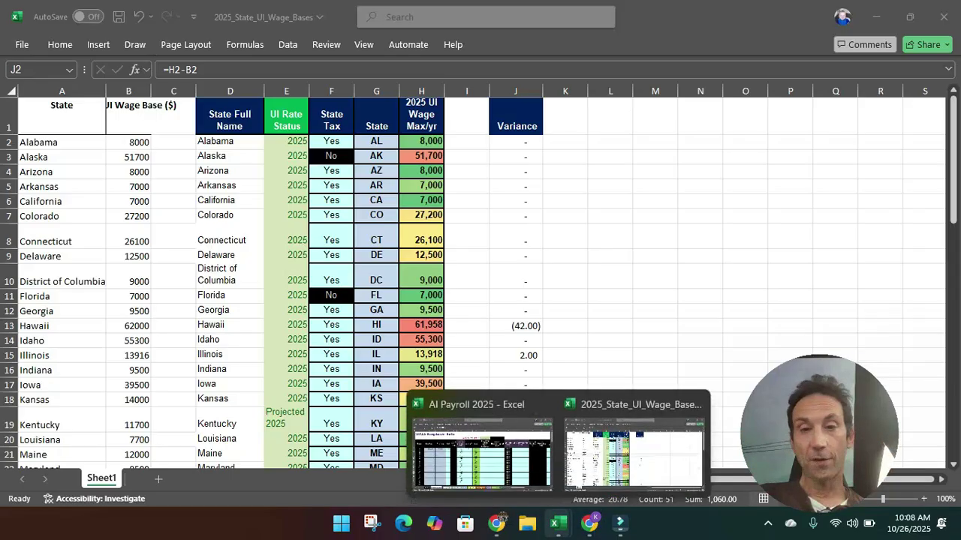
left_click(482, 449)
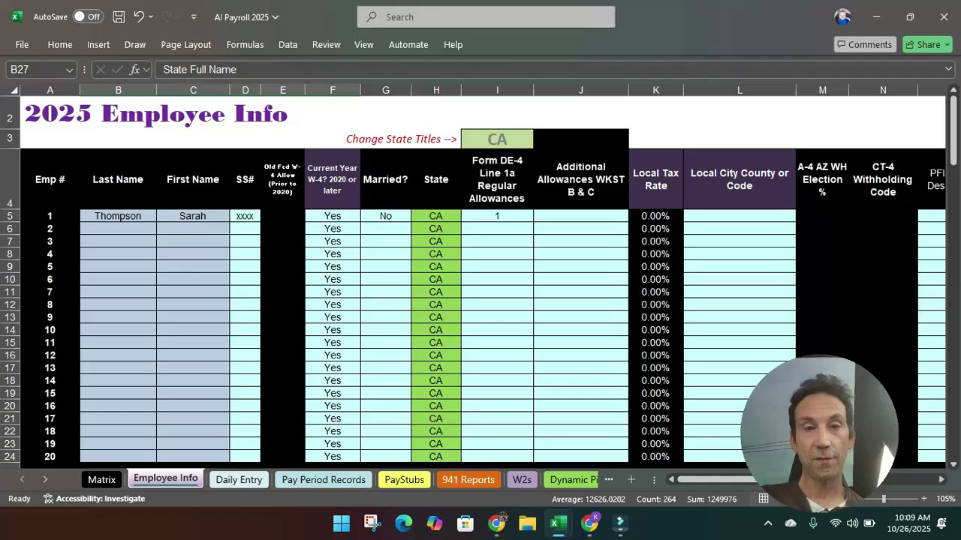
left_click(238, 480)
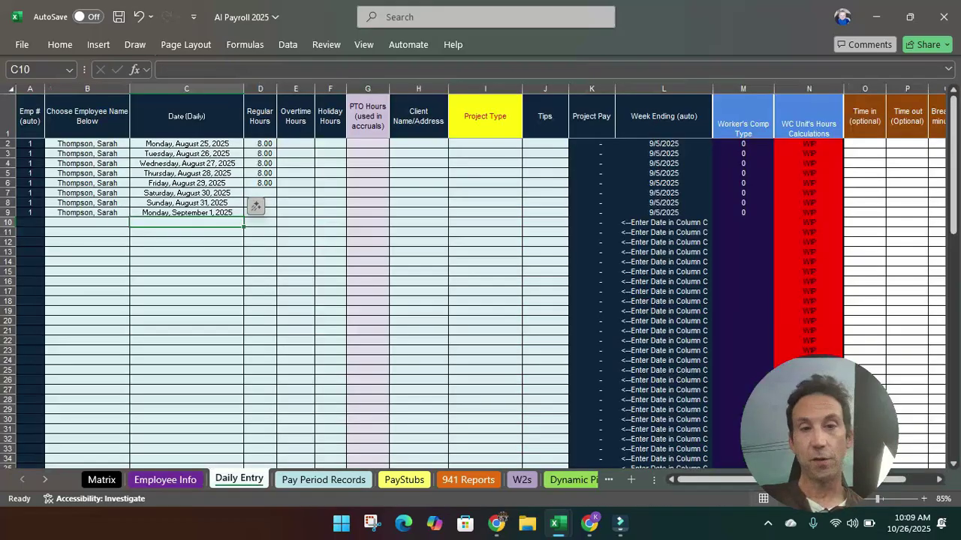
Scan row 16's pay columns on Pay Period Records, then move through PayStubs to 941 Reports
left_click(323, 479)
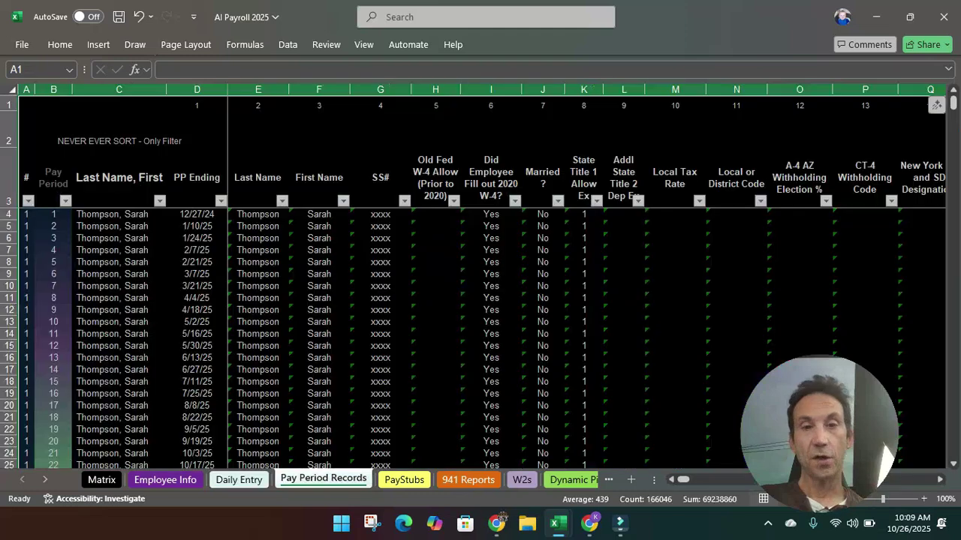
left_click(542, 357)
key("Right")
key("Right")
key("Right")
key("Right")
key("Right")
key("Right")
key("Right")
key("Right")
key("Right")
key("Right")
key("Right")
key("Right")
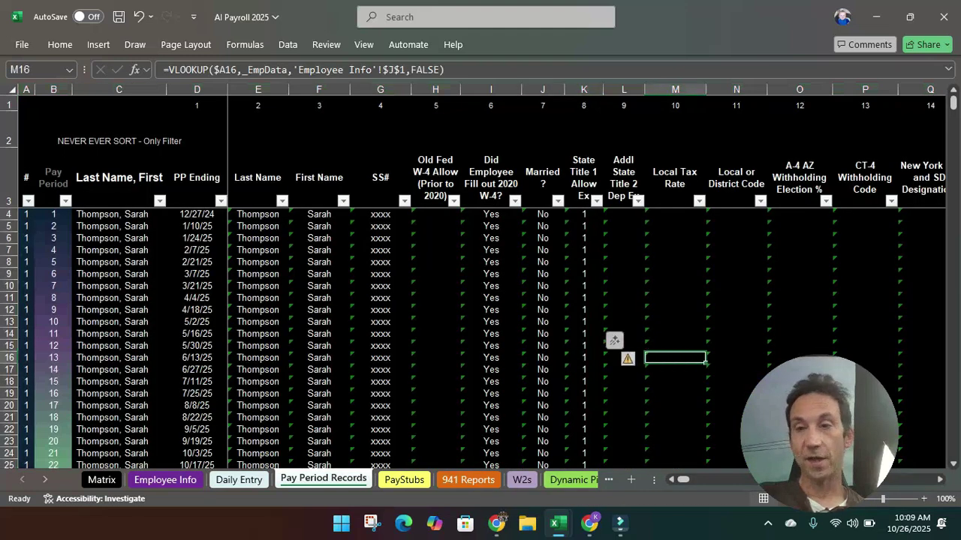
key("Right")
key("Right")
key("Right")
key("Right")
key("Right")
key("Right")
key("Right")
key("Right")
key("Right")
key("Right")
key("Right")
key("Right")
key("Right")
key("Right")
key("Right")
key("Right")
key("Right")
key("Right")
key("Right")
key("Right")
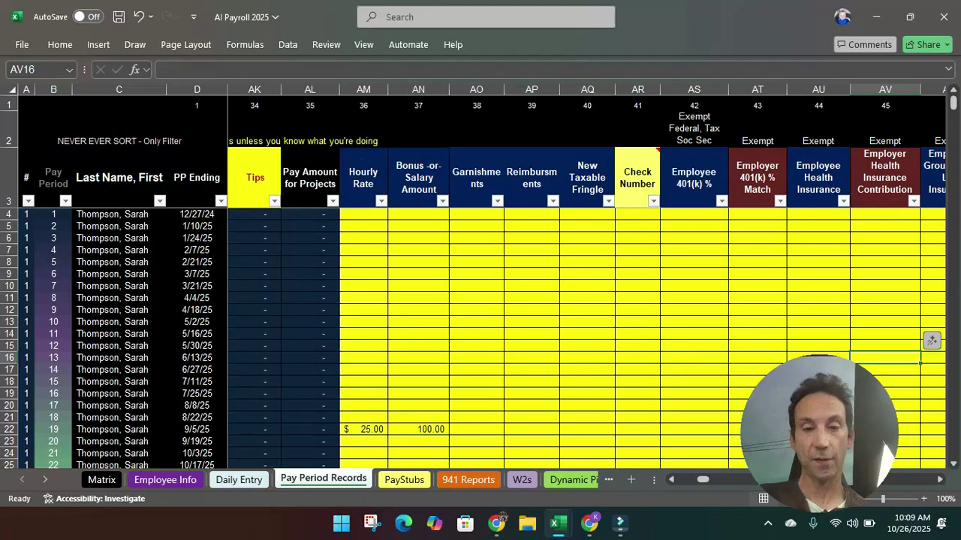
left_click(404, 480)
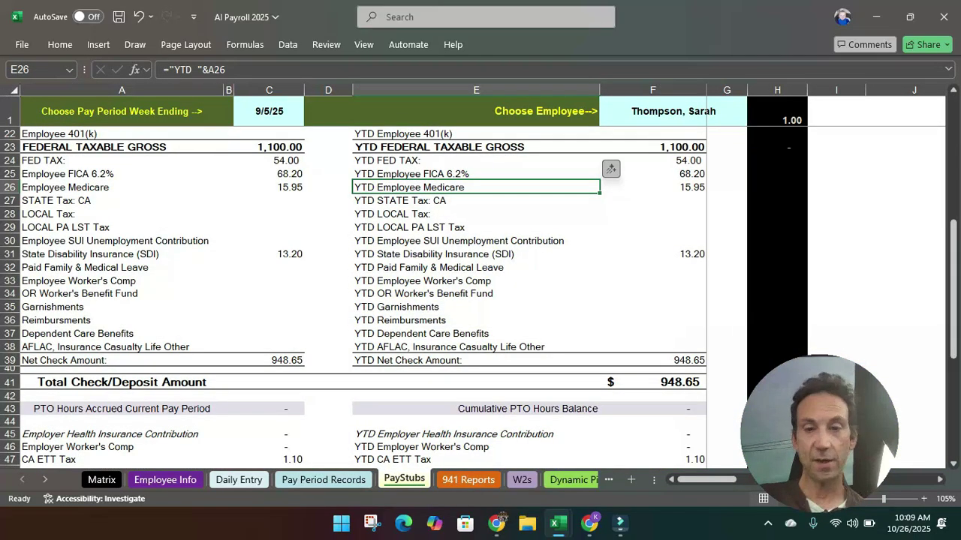
left_click(468, 480)
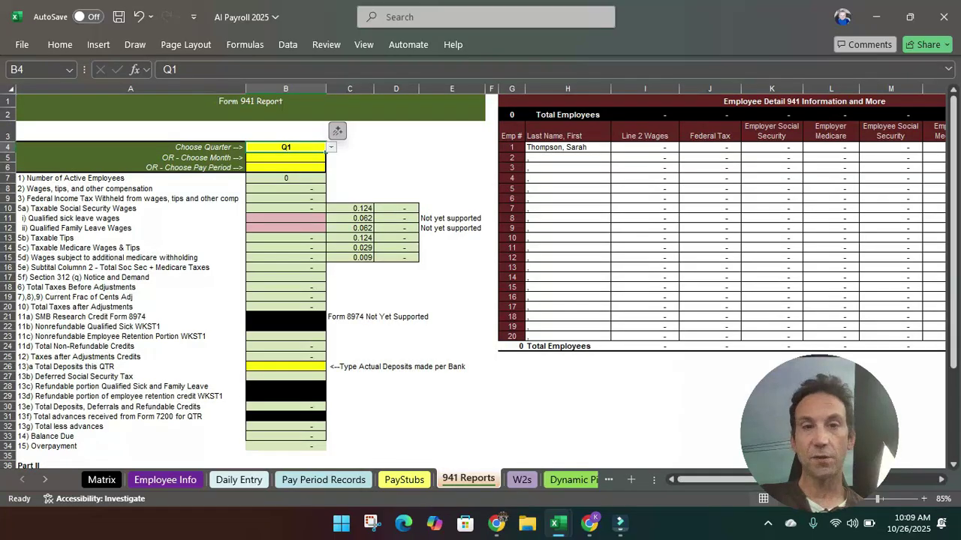
Choose Q2 in the Form 941 report's Choose Quarter dropdown in B4
left_click(330, 147)
key("Down")
key("Return")
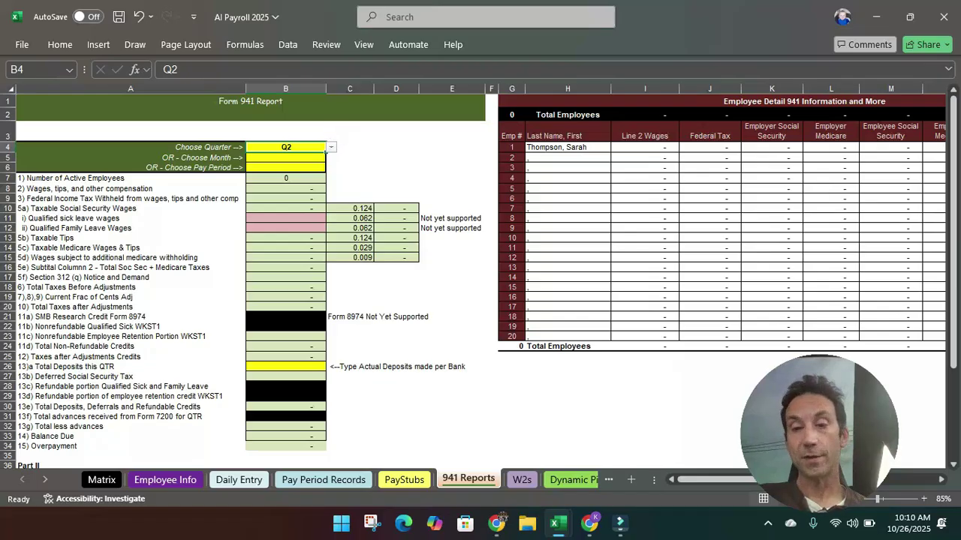
Return to 2025_State_UI_Wage_Bases, select Alabama's UI maximum in H2, then show the ChatGPT chat
mouse_move(557, 523)
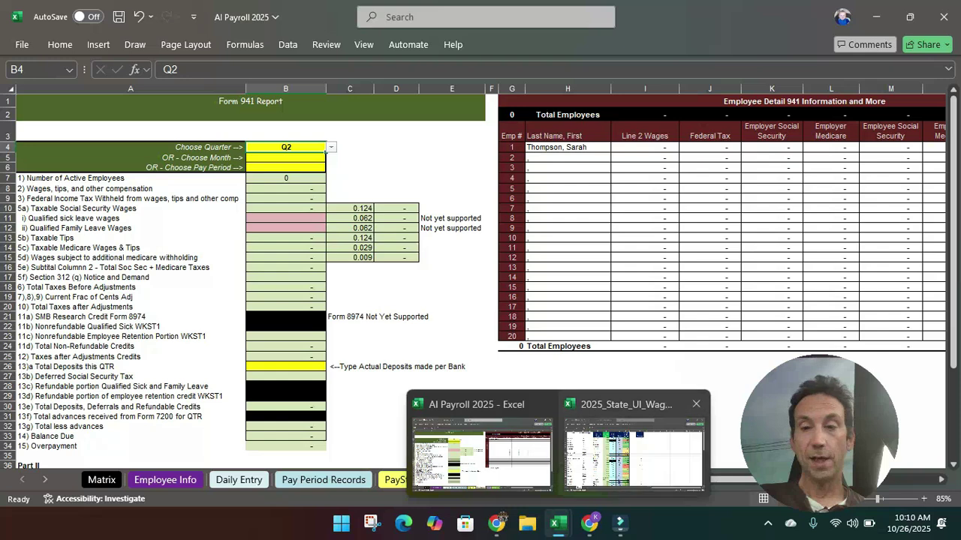
left_click(634, 457)
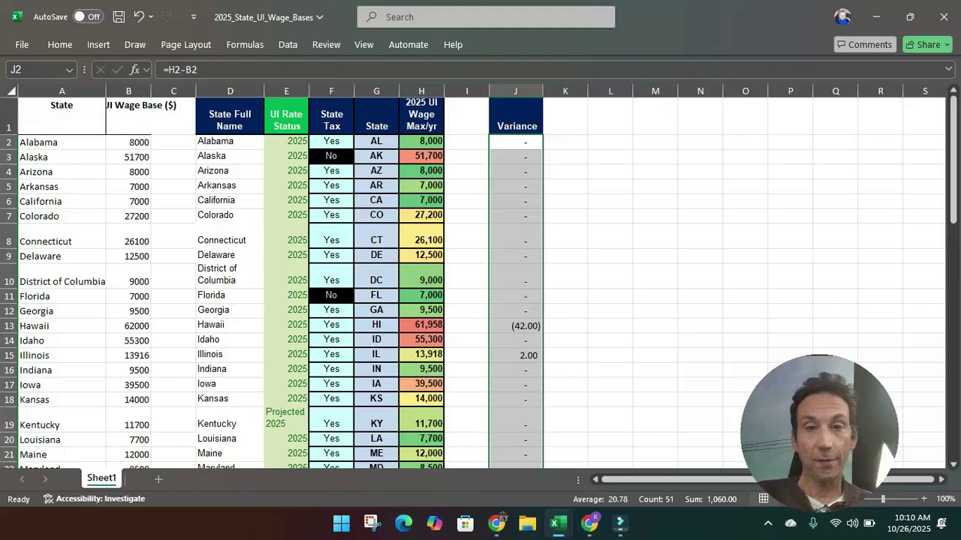
scroll(480, 278, "up", 4)
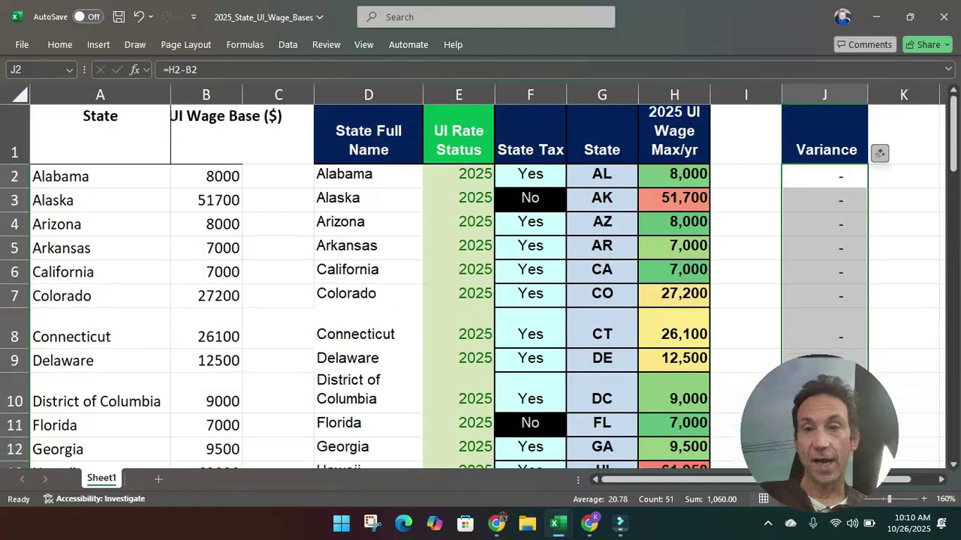
left_click(674, 173)
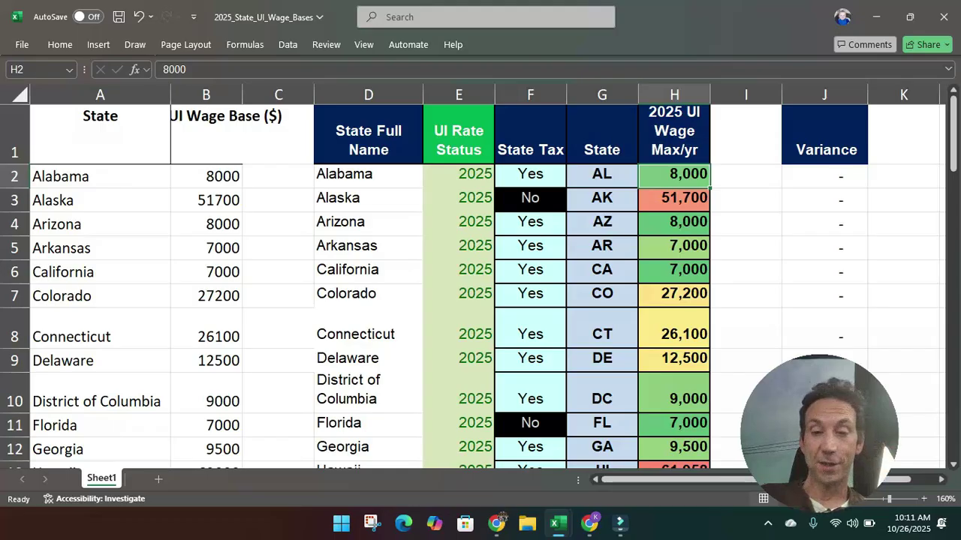
left_click(502, 517)
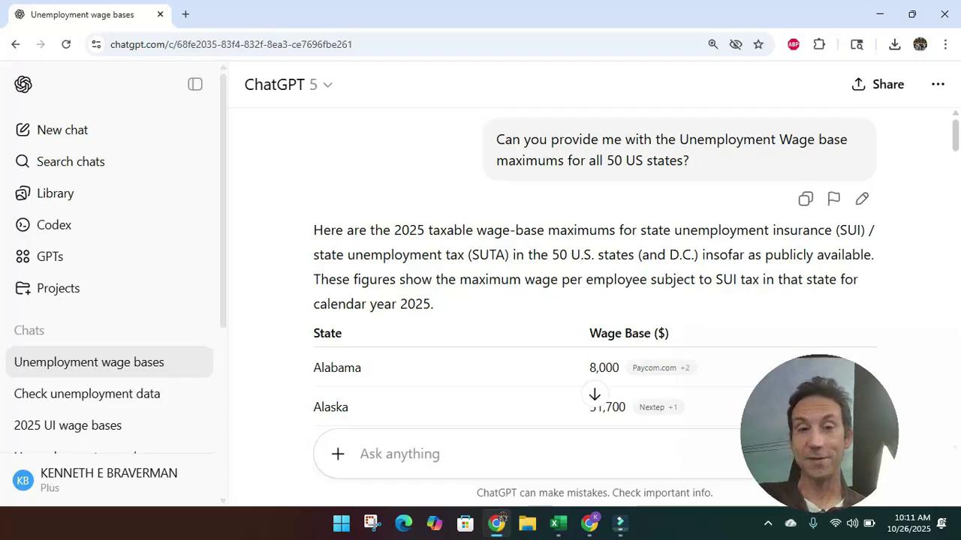
Scroll the ChatGPT wage-base list down to Wyoming, then return to the Excel wage-base workbook
scroll(593, 300, "down", 3)
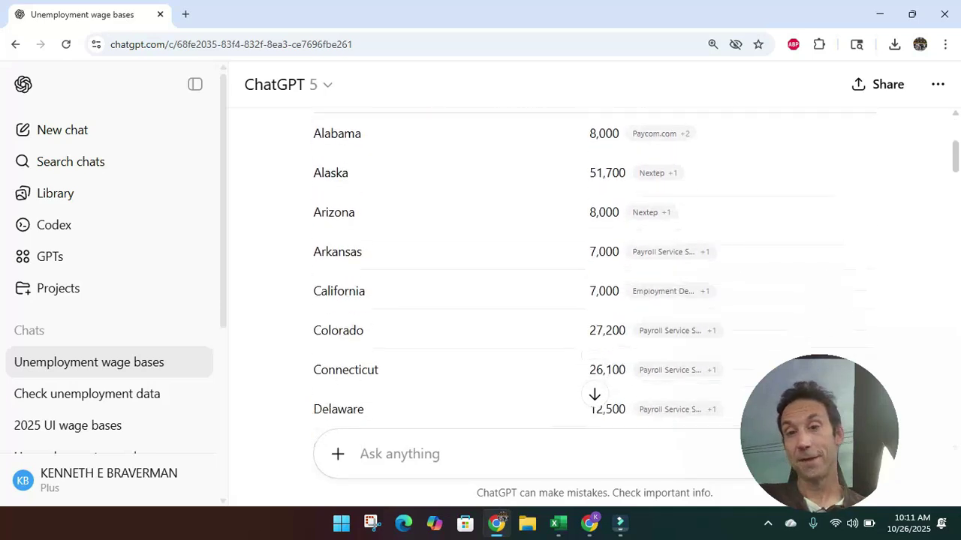
scroll(593, 300, "down", 8)
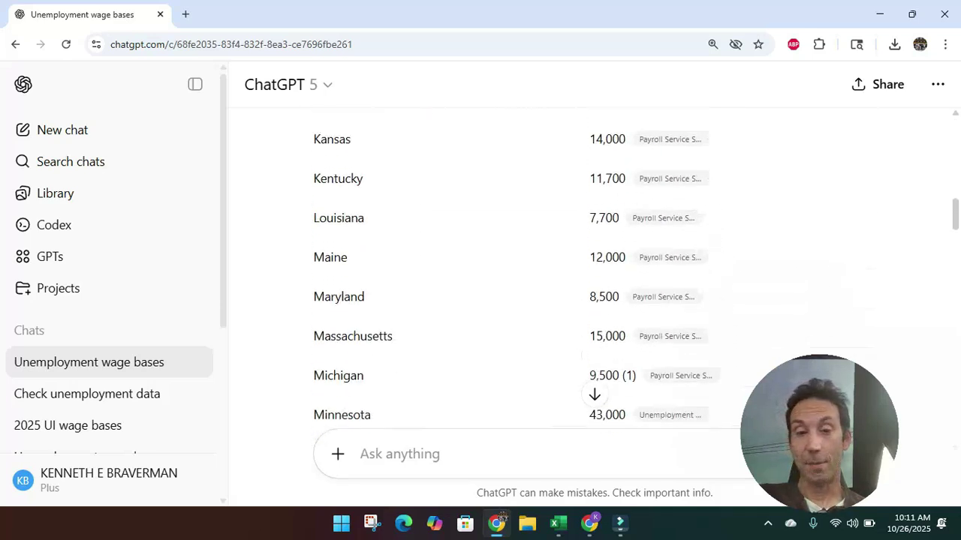
scroll(593, 300, "down", 9)
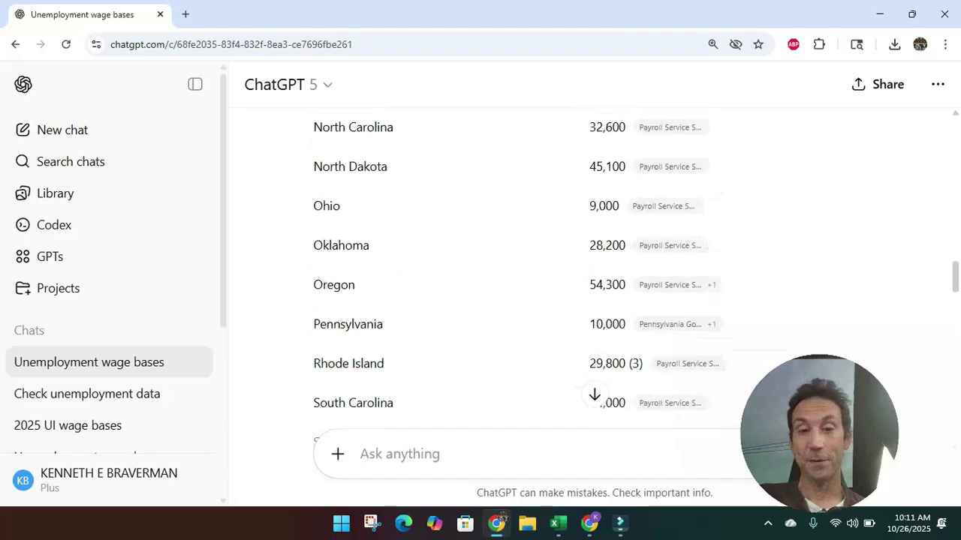
scroll(593, 300, "down", 5)
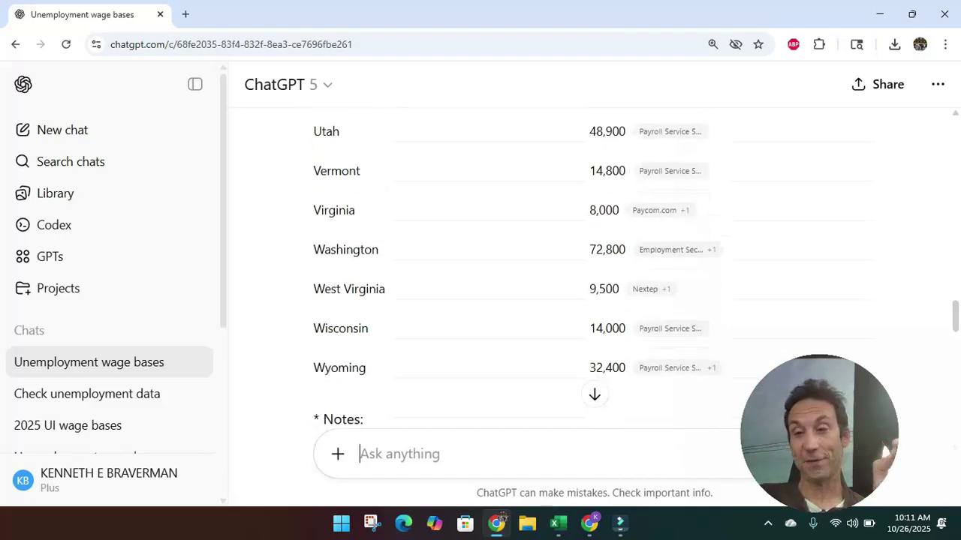
mouse_move(558, 523)
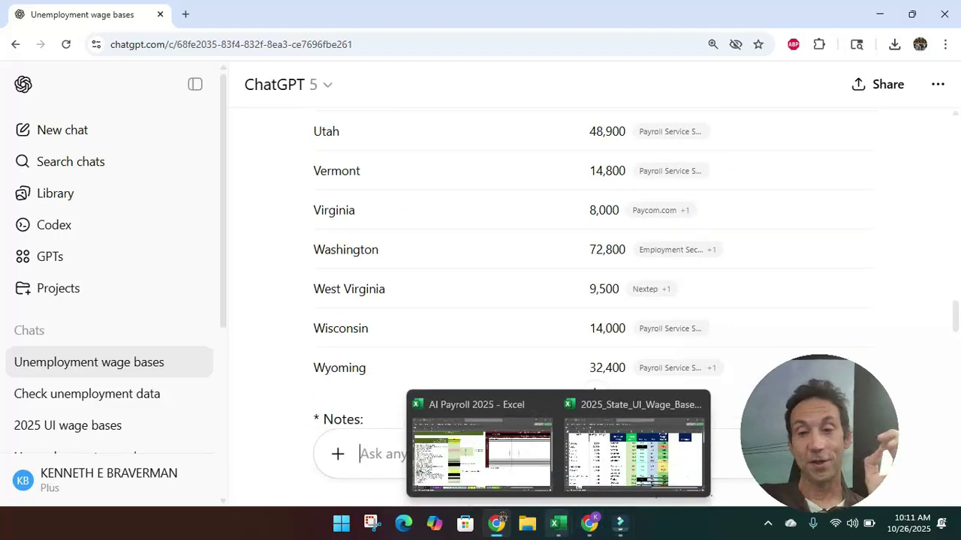
left_click(634, 450)
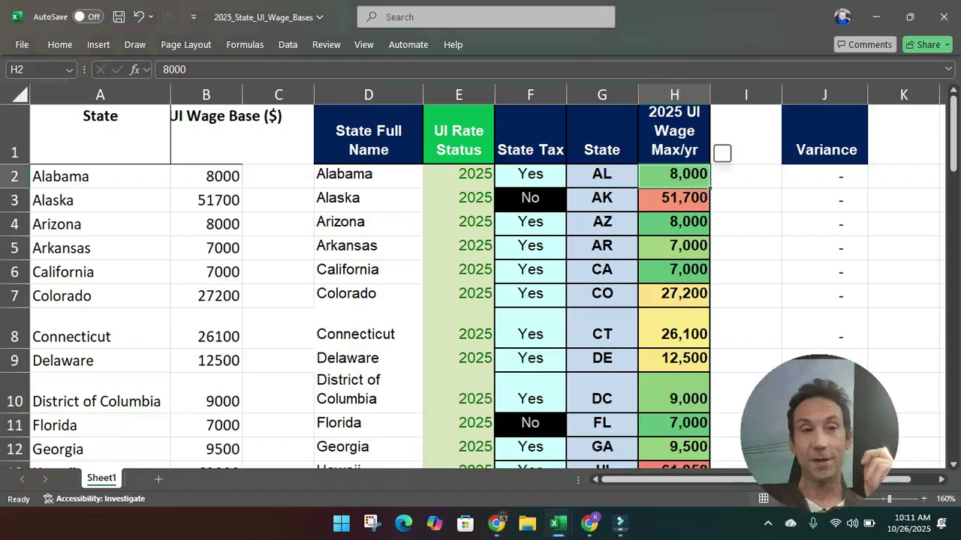
left_click_drag(100, 124, 279, 462)
scroll(278, 300, "up", 1)
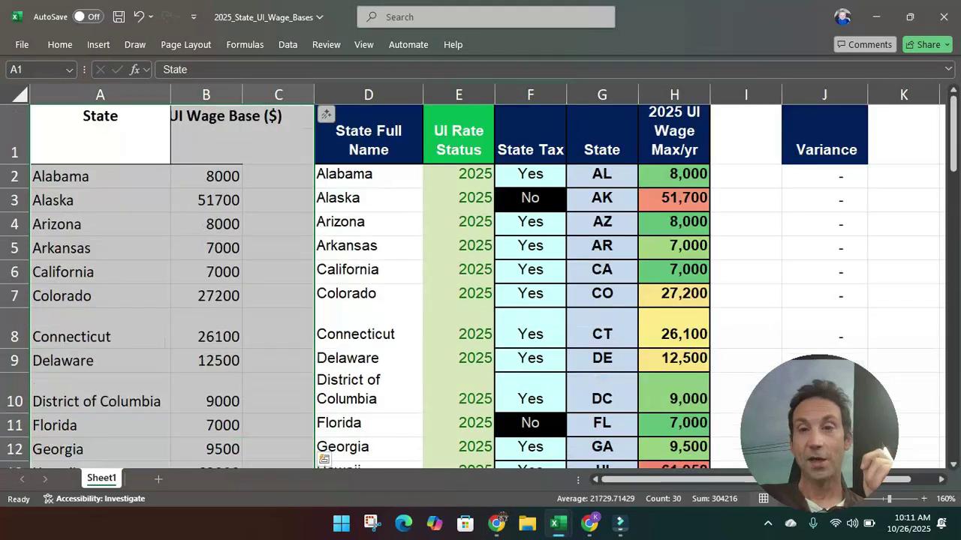
left_click_drag(369, 135, 674, 360)
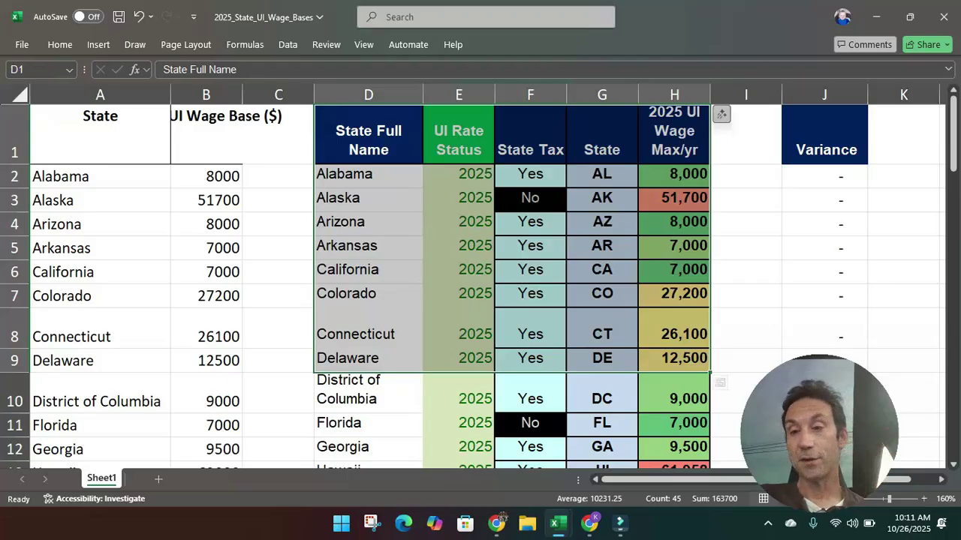
scroll(481, 285, "down", 3)
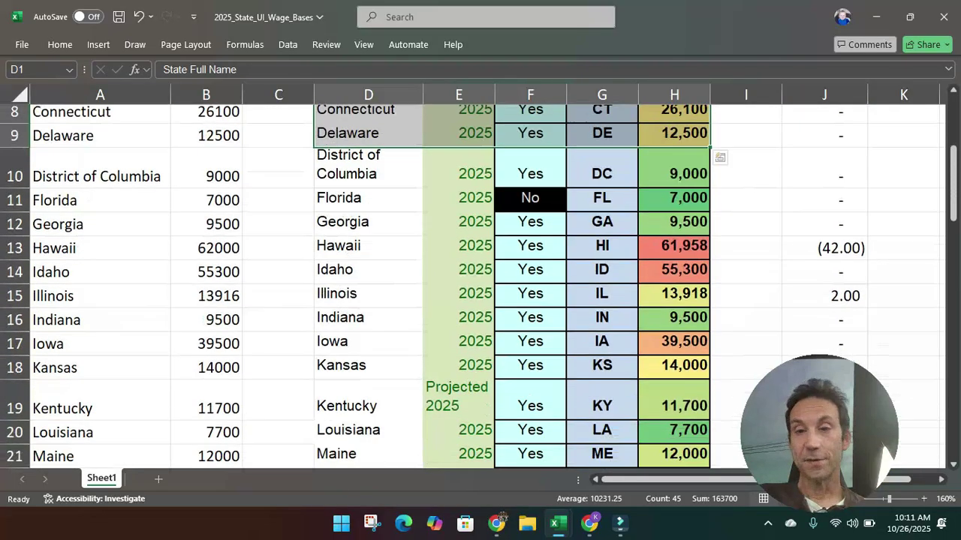
left_click(824, 248)
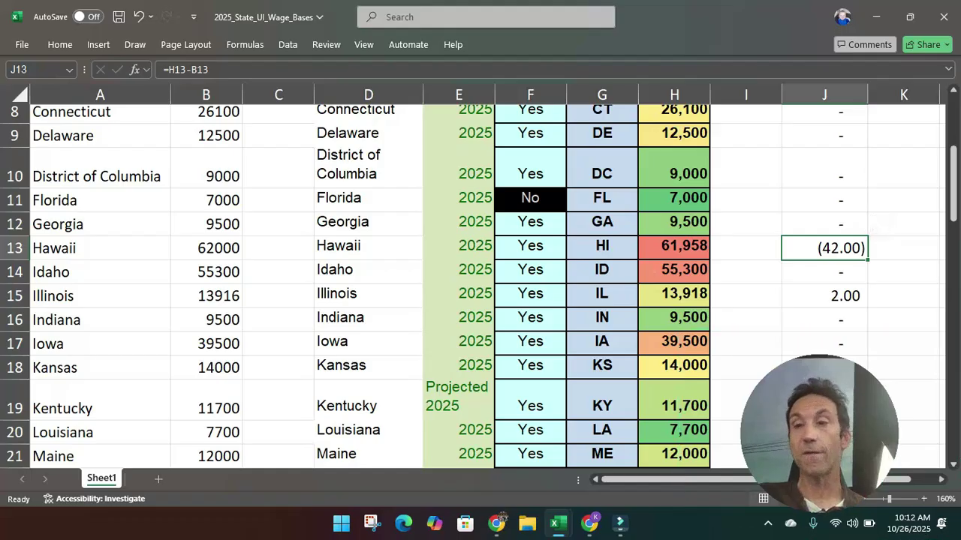
left_click(674, 248)
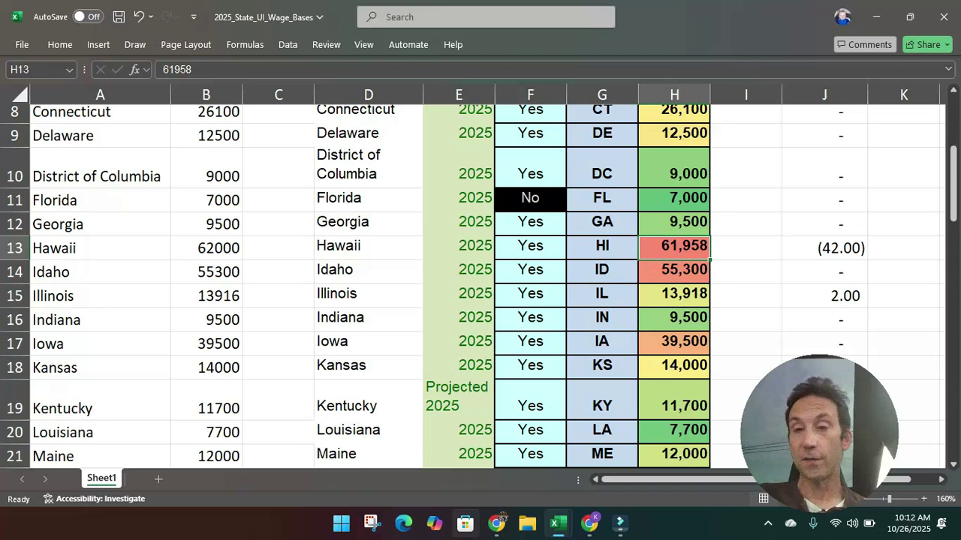
left_click(205, 247)
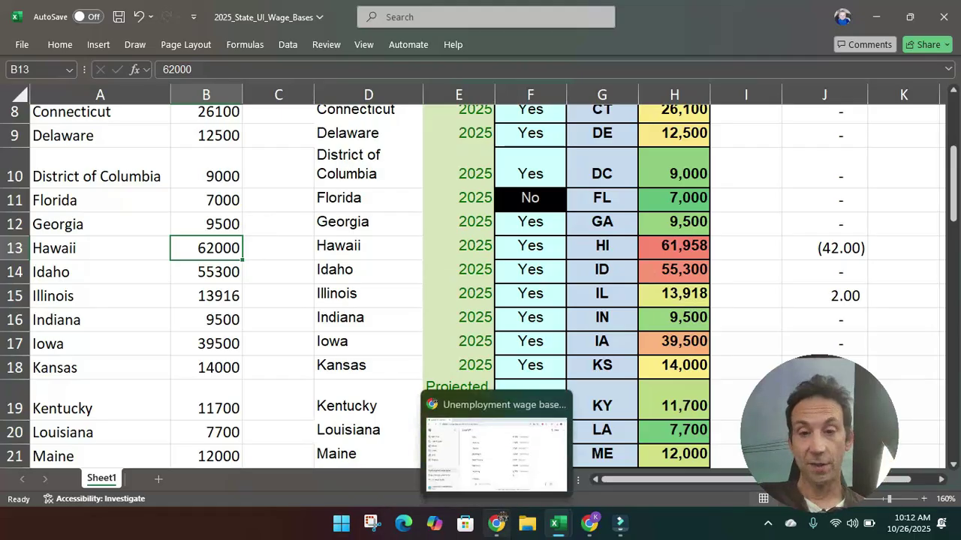
Switch to ChatGPT and highlight 61958 in the Hawaii wage-base question
left_click(499, 522)
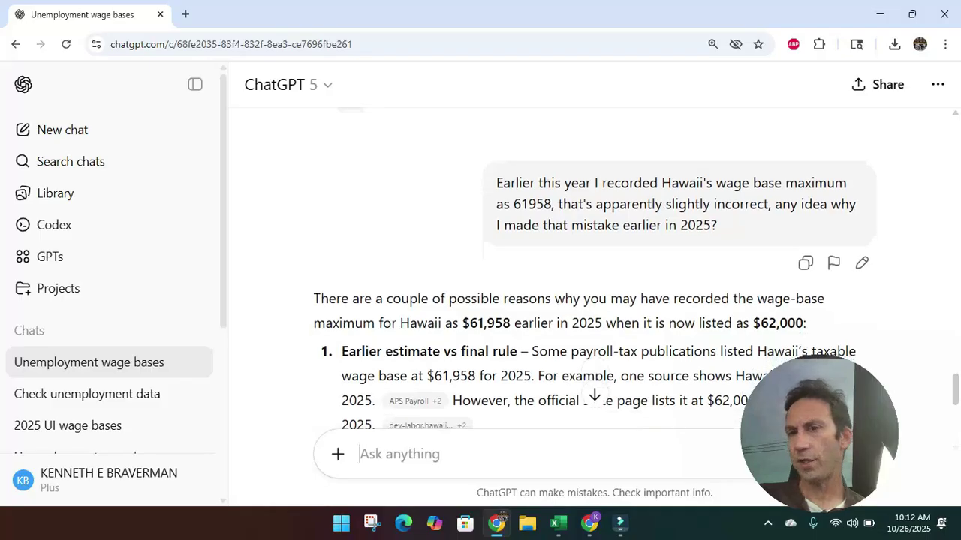
left_click_drag(514, 205, 557, 204)
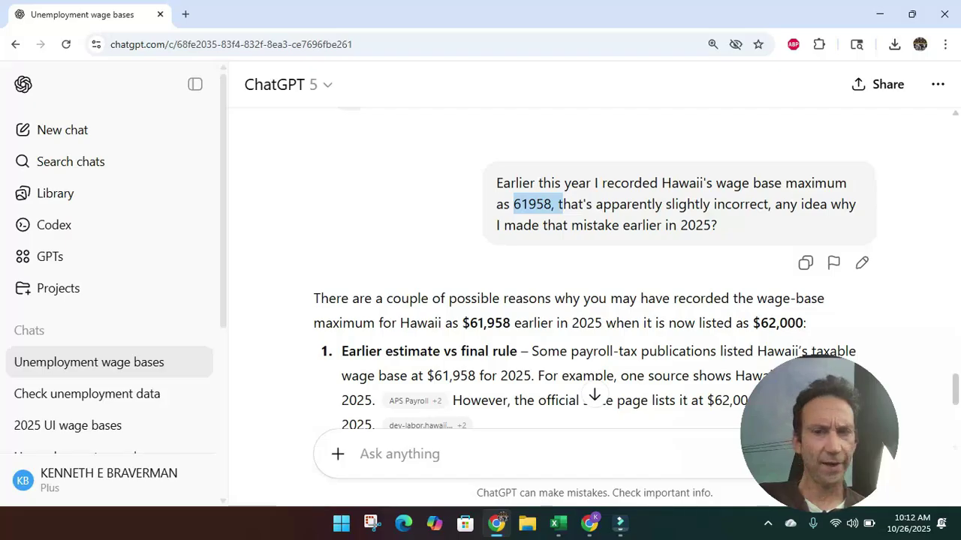
scroll(600, 308, "down", 1)
scroll(600, 307, "down", 1)
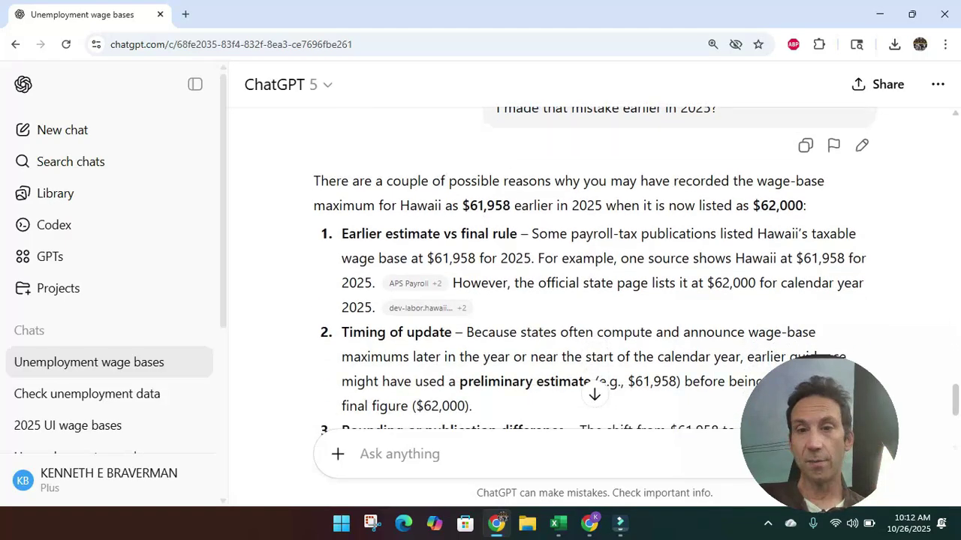
Highlight '$61,958 for 2025' in the reply and read its explanation of the $62,000 discrepancy
left_click_drag(585, 233, 754, 233)
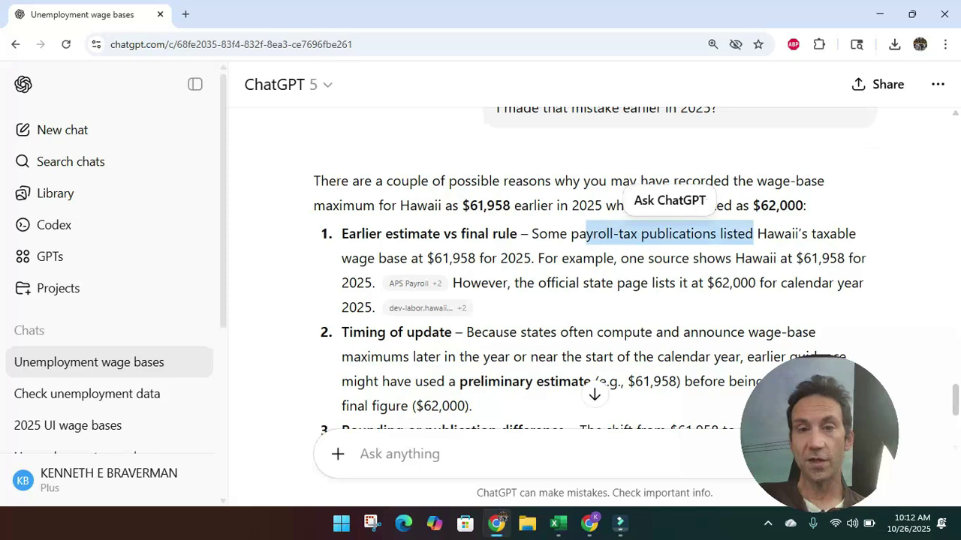
left_click_drag(427, 258, 516, 258)
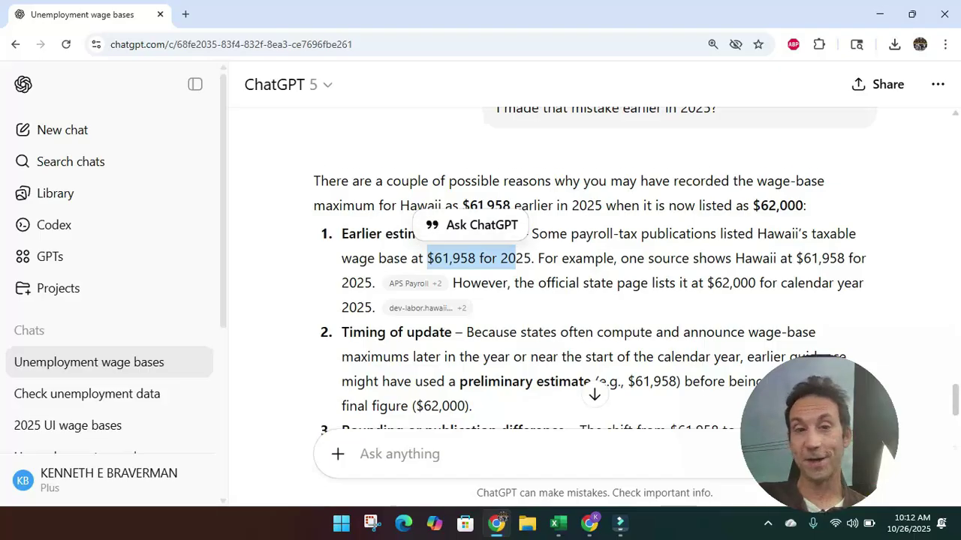
scroll(595, 306, "down", 1)
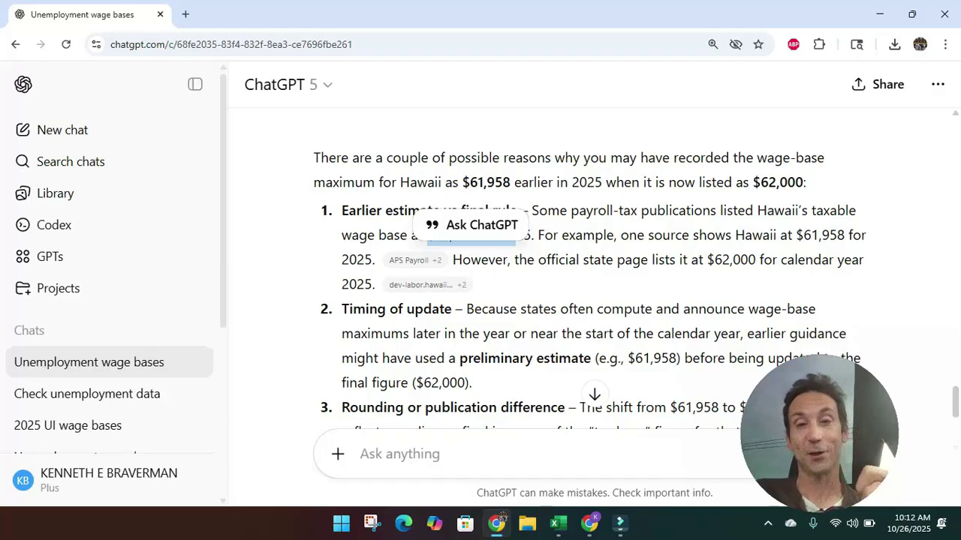
scroll(595, 306, "down", 2)
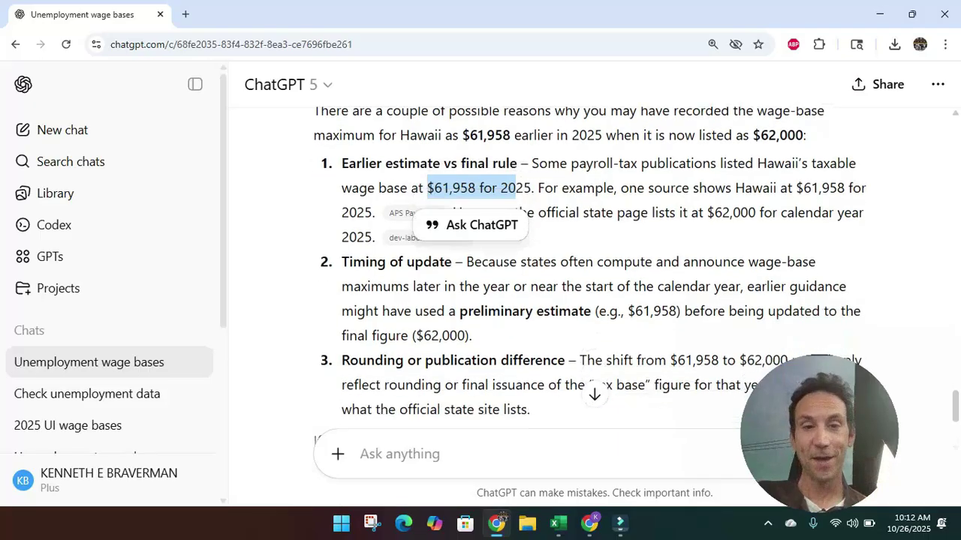
scroll(595, 306, "down", 1)
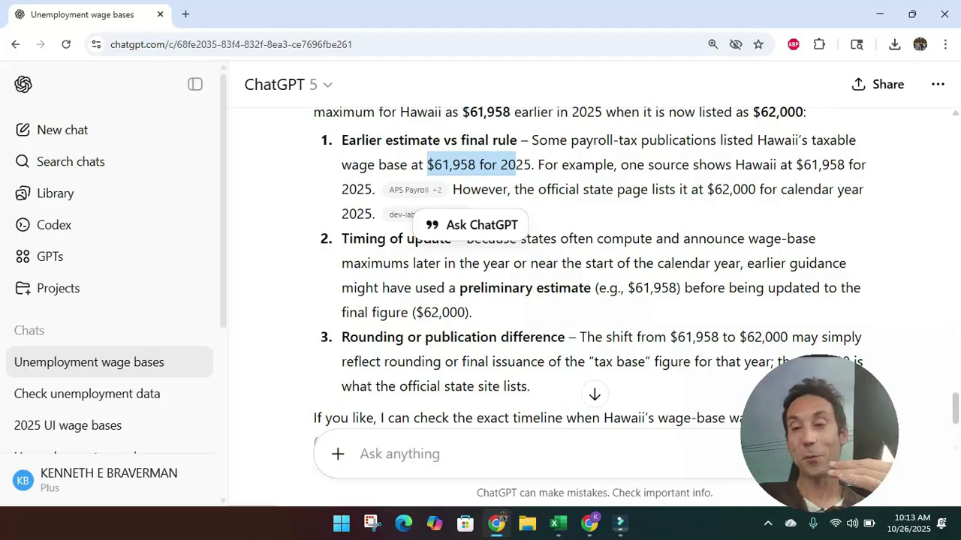
mouse_move(557, 524)
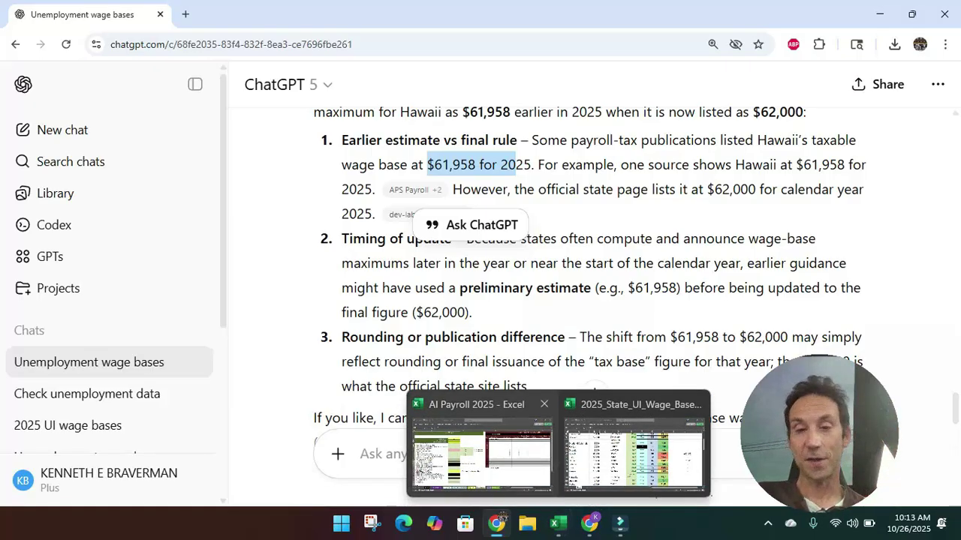
On AI Payroll 2025's Pay Period Records, scan row 3 headers rightward from Bonus -or- Salary Amount
left_click(482, 450)
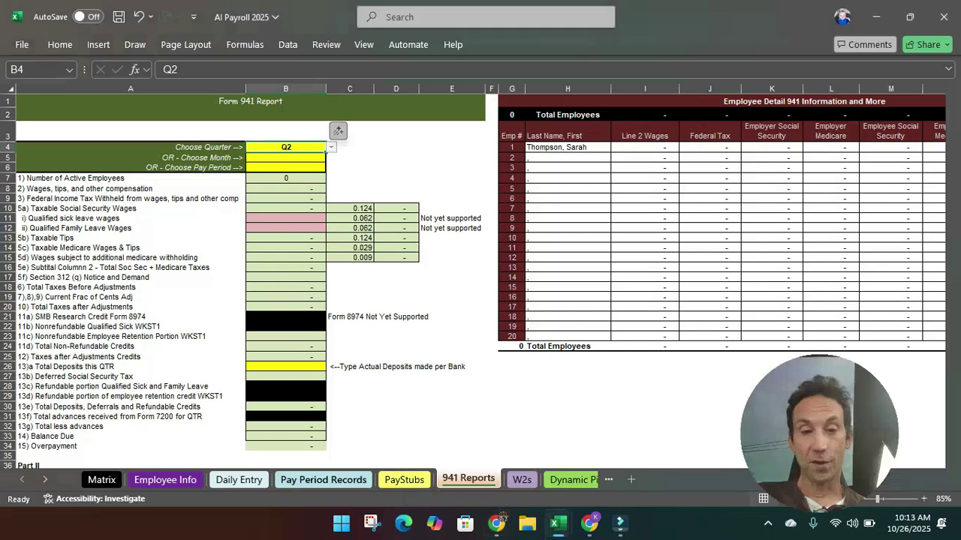
key("ctrl+Page_Up")
key("ctrl+Page_Up")
left_click(418, 177)
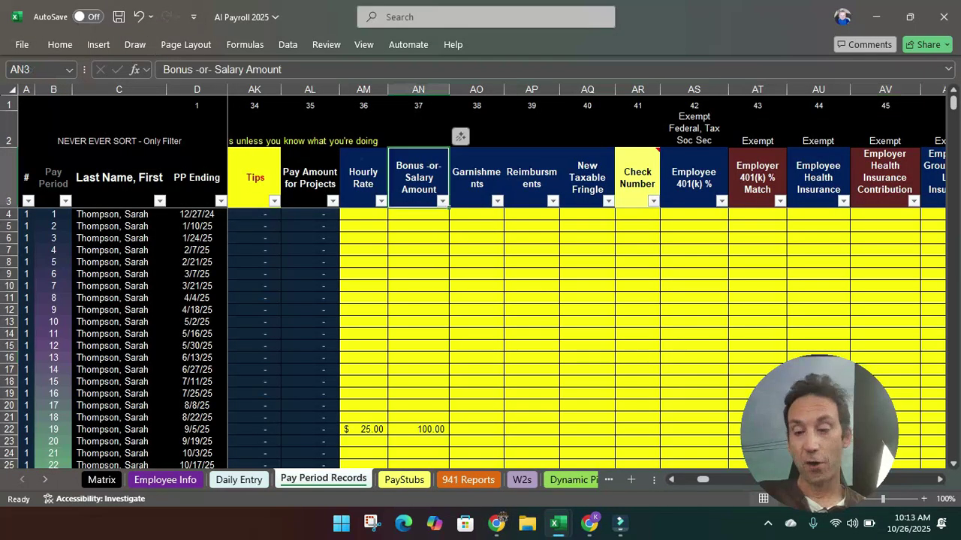
key("Right")
key("Right")
key("Right")
key("Right")
key("Right")
key("Right")
key("Right")
key("Right")
key("Right")
key("Right")
key("Right")
key("Right")
key("Right")
key("Right")
key("Right")
key("Right")
key("Right")
key("Right")
key("Right")
key("Right")
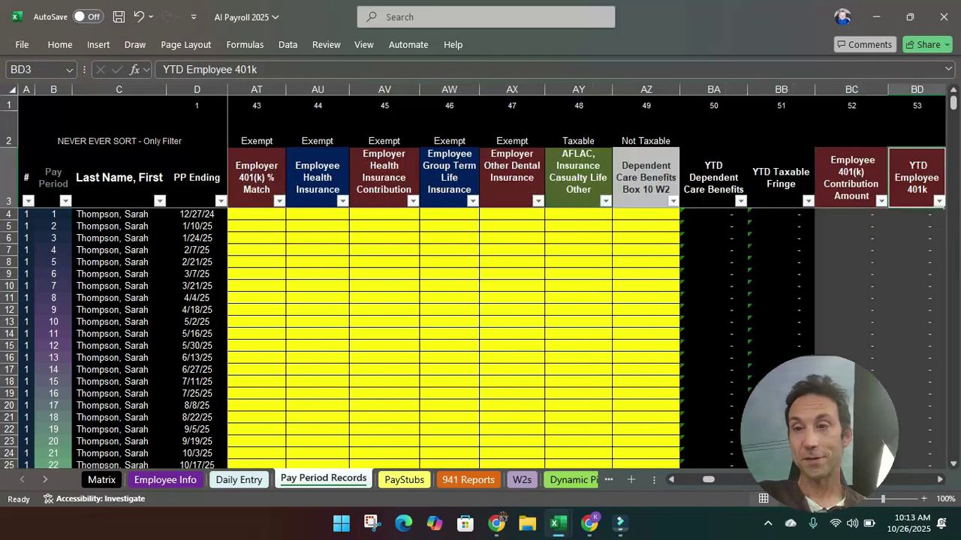
key("Right")
key("Right")
key("Right")
key("Right")
key("Right")
key("Right")
key("Right")
key("Right")
key("Right")
key("Right")
key("Right")
key("Right")
key("Right")
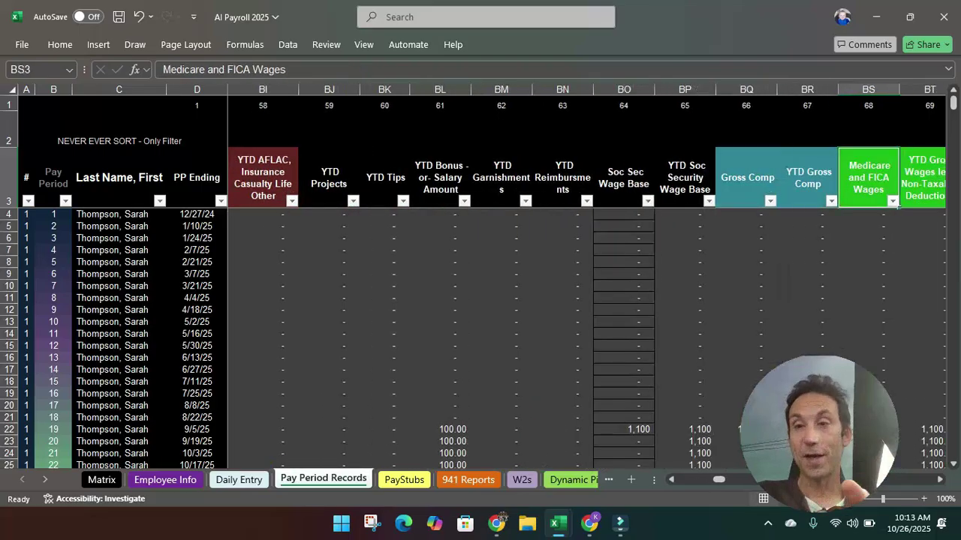
key("Right")
key("Right")
key("Right")
key("Right")
key("Right")
key("Right")
key("Right")
key("Right")
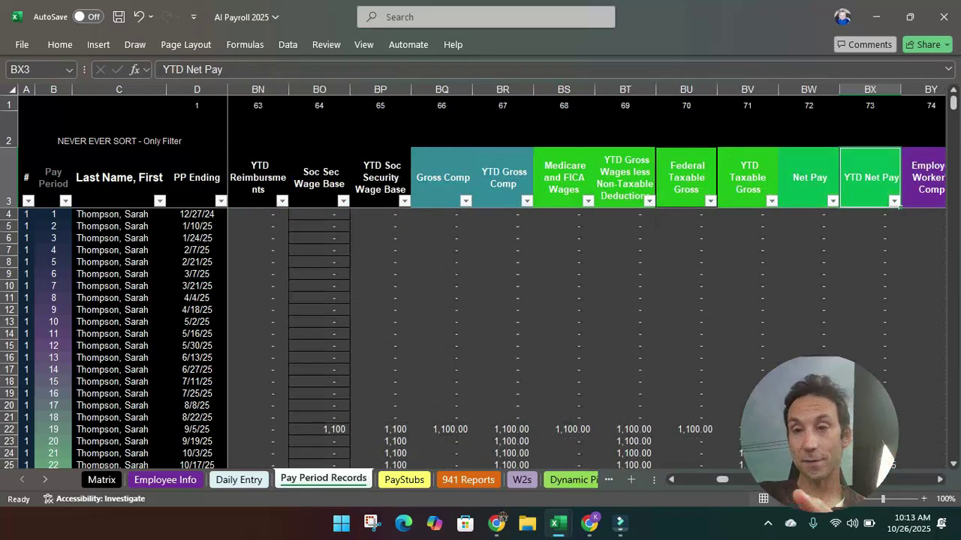
key("Right")
key("Right")
key("Right")
key("Right")
key("Right")
key("Right")
key("Right")
key("Right")
key("Right")
key("Right")
key("Right")
key("Right")
key("Right")
key("Right")
key("Right")
key("Right")
key("Right")
key("Right")
key("Right")
key("Right")
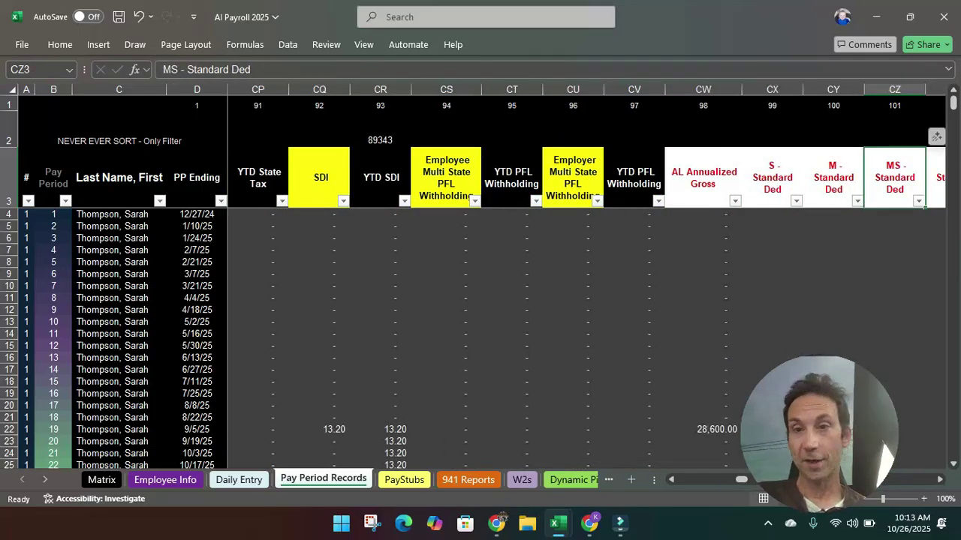
left_click(702, 90)
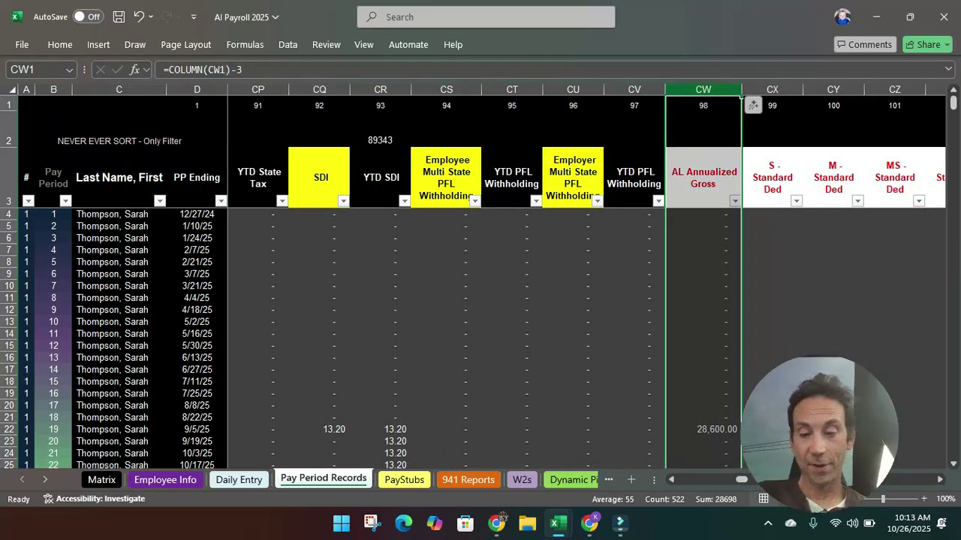
left_click_drag(702, 90, 800, 101)
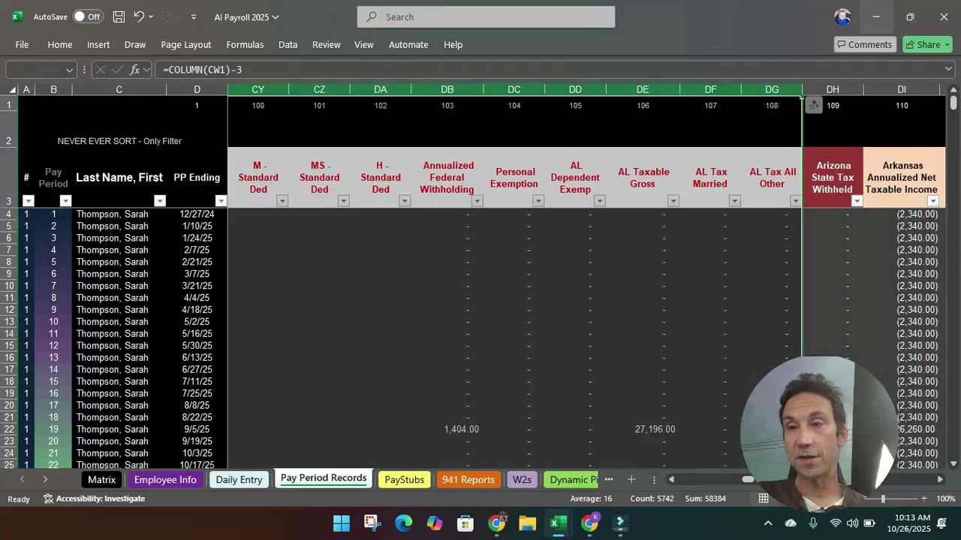
left_click(829, 105)
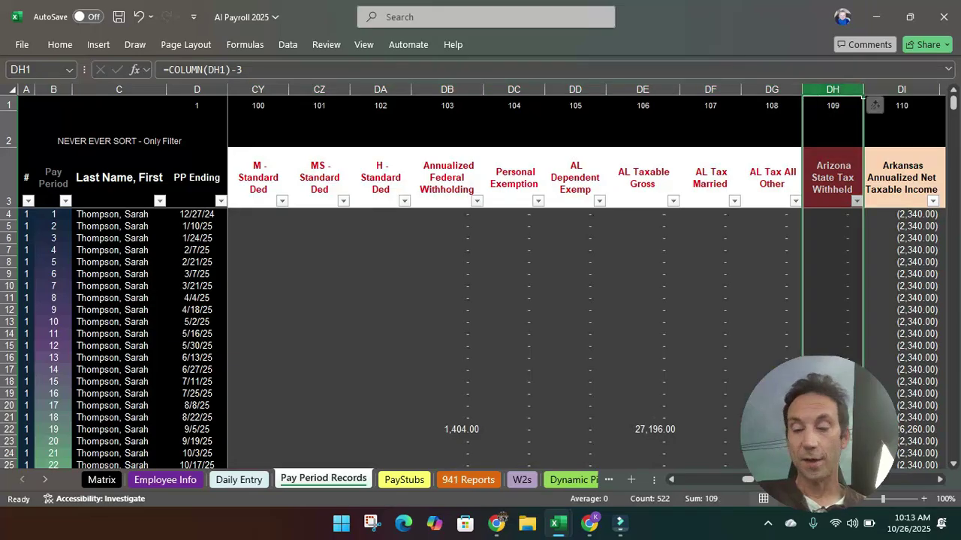
key("Right")
key("Right")
key("Right")
key("Right")
key("Right")
key("Right")
key("Right")
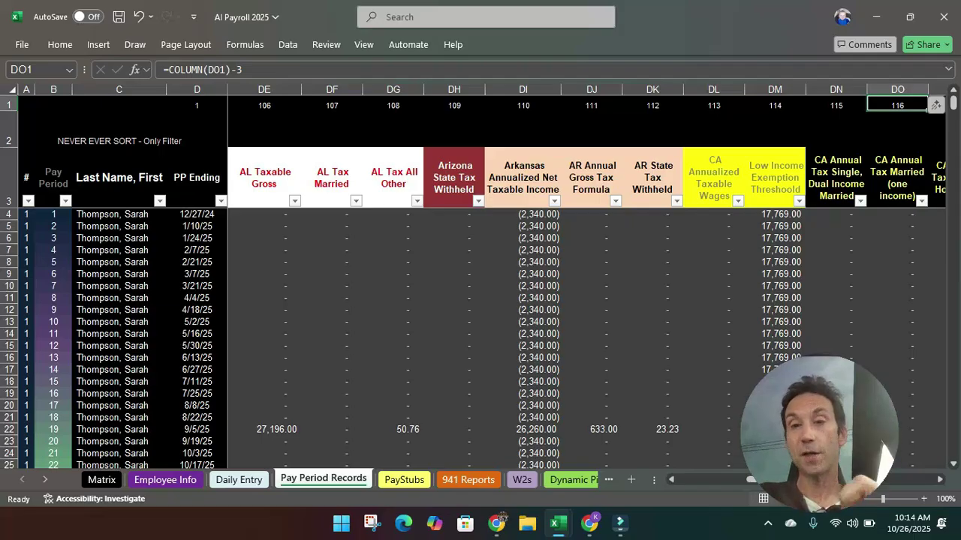
key("Left")
key("Left")
key("Left")
key("Left")
key("Left")
key("Left")
key("Left")
key("Left")
key("Left")
key("Left")
key("Left")
key("Left")
key("Left")
key("Left")
key("Left")
key("Left")
key("Left")
key("Left")
key("Left")
key("Left")
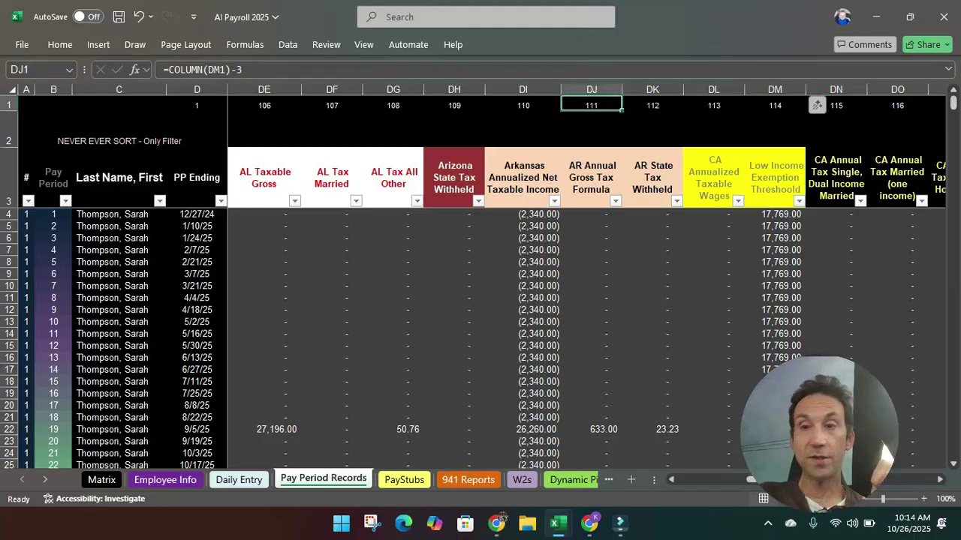
key("Left")
key("Left")
key("Left")
key("Left")
key("Left")
key("Left")
key("Left")
key("Left")
key("Left")
key("Left")
key("Left")
key("Left")
key("Left")
key("Left")
key("Left")
key("Left")
key("Left")
key("Left")
key("Left")
key("Left")
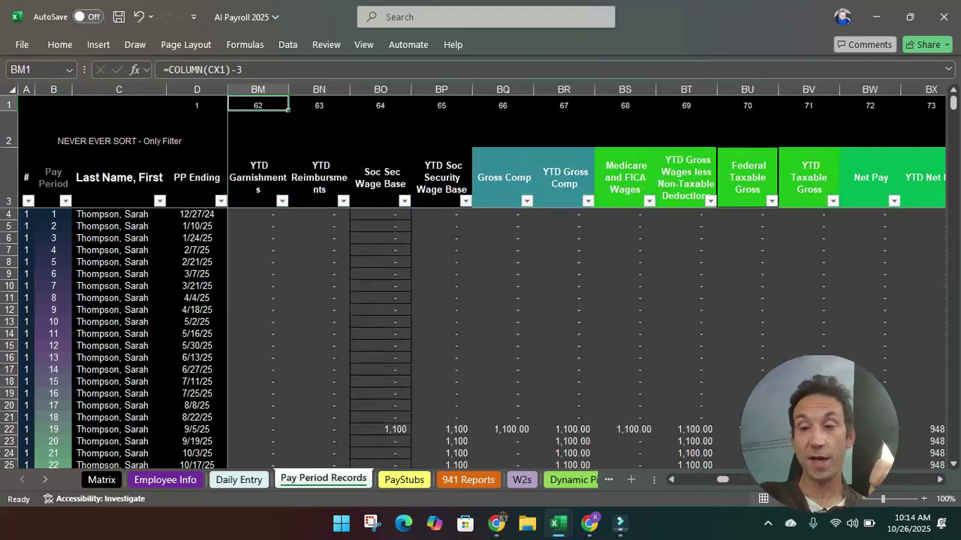
key("Left")
key("Left")
key("Left")
key("Left")
key("Left")
key("Left")
key("Left")
key("Left")
key("Left")
key("Left")
key("Left")
key("Left")
key("Left")
key("Left")
key("Left")
key("Left")
key("Left")
key("Left")
key("Left")
key("Left")
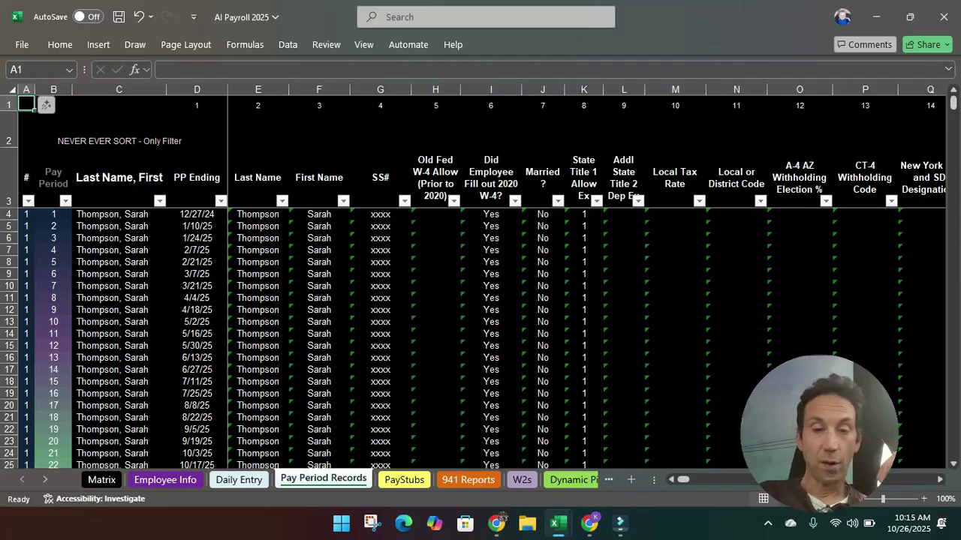
View the 9/5/25 pay stub on PayStubs: 1,100.00 gross and 948.65 net check
left_click(165, 479)
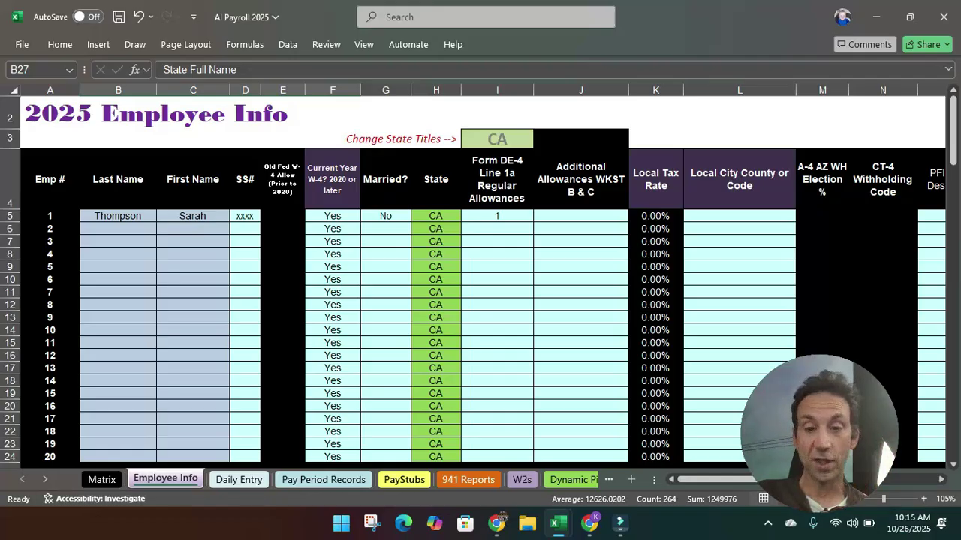
left_click(404, 479)
scroll(354, 295, "down", 4)
scroll(354, 295, "down", 2)
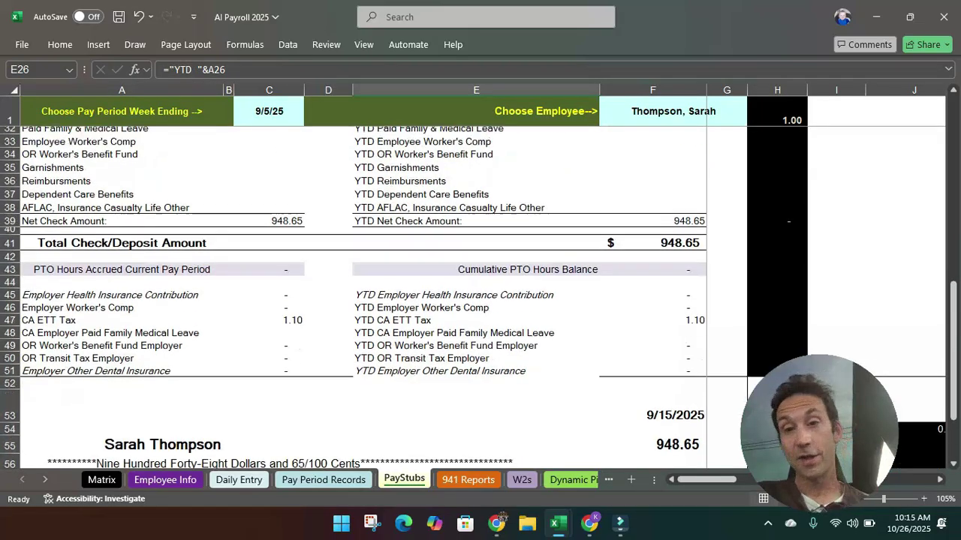
scroll(354, 295, "up", 6)
scroll(354, 295, "up", 5)
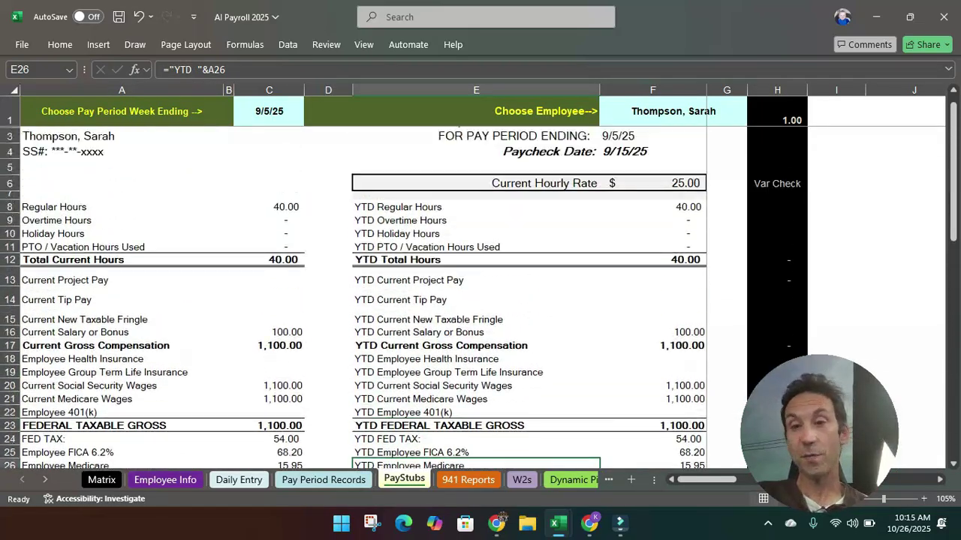